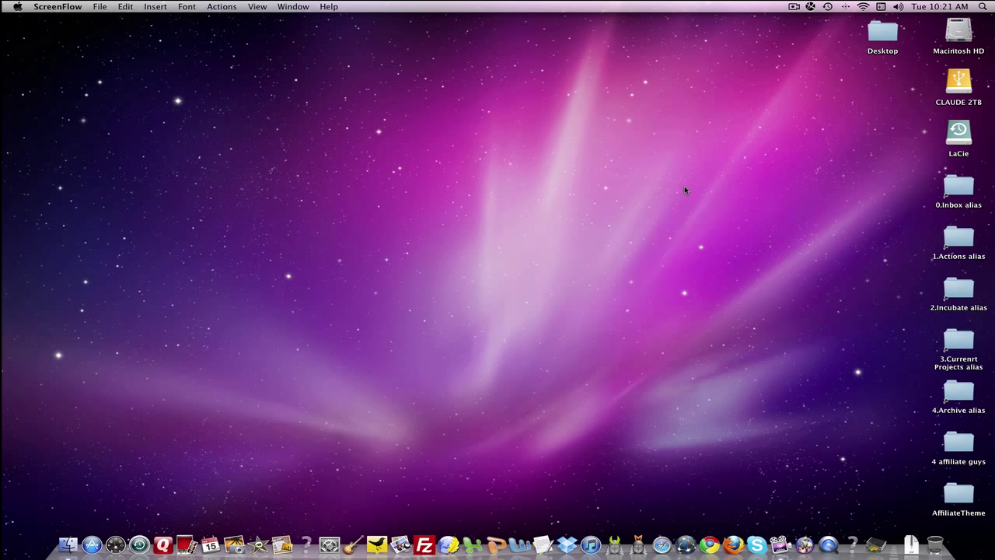
- Show the Get Info for Macintosh HD: 249.72 GB capacity, 154.27 GB available
right_click(958, 30)
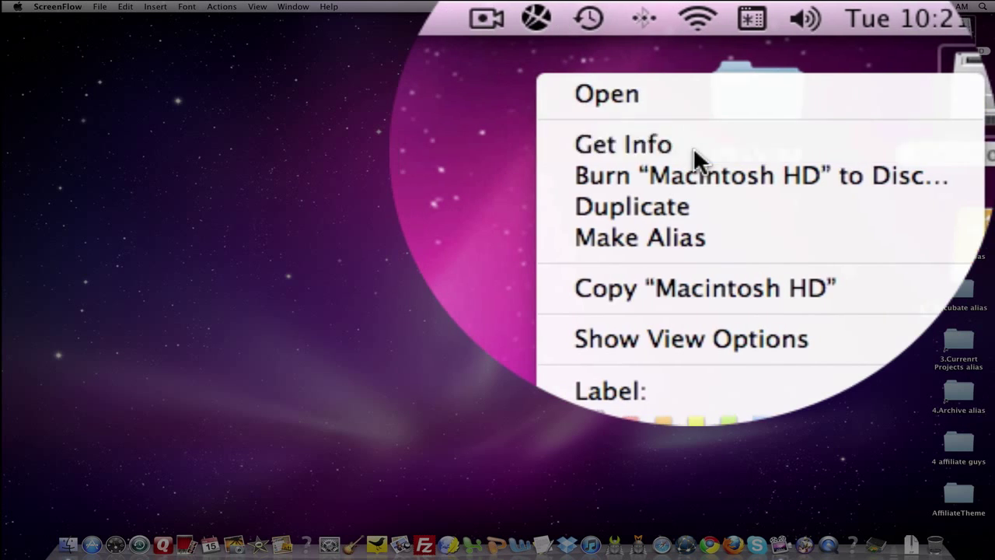
left_click(693, 147)
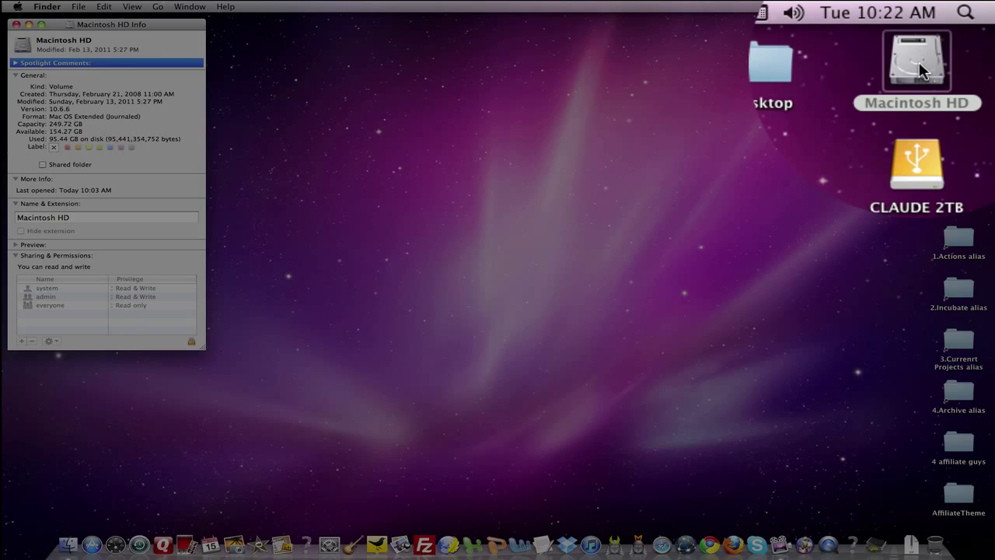
- Open Macintosh HD in a list window, with the Size column and Calculate all sizes enabled
double_click(920, 68)
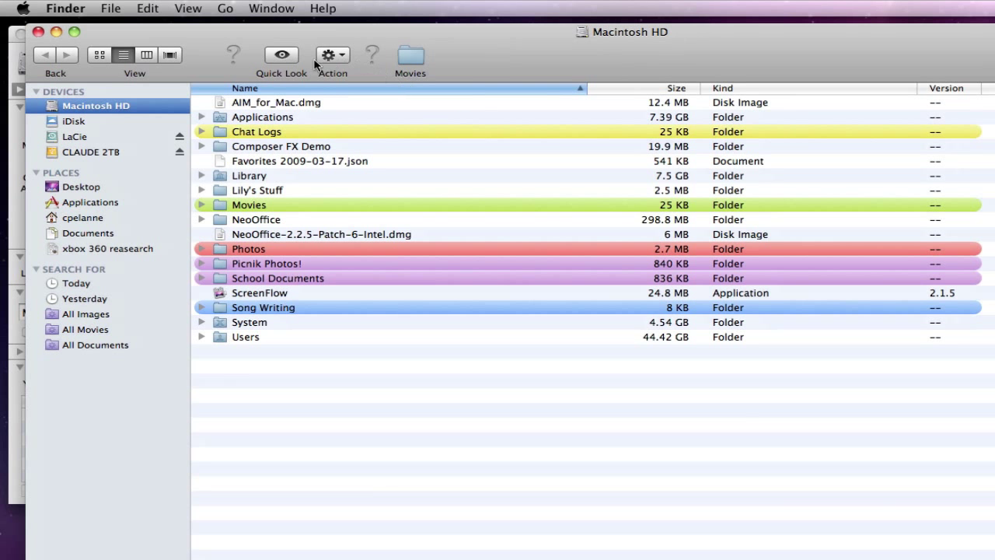
left_click(193, 10)
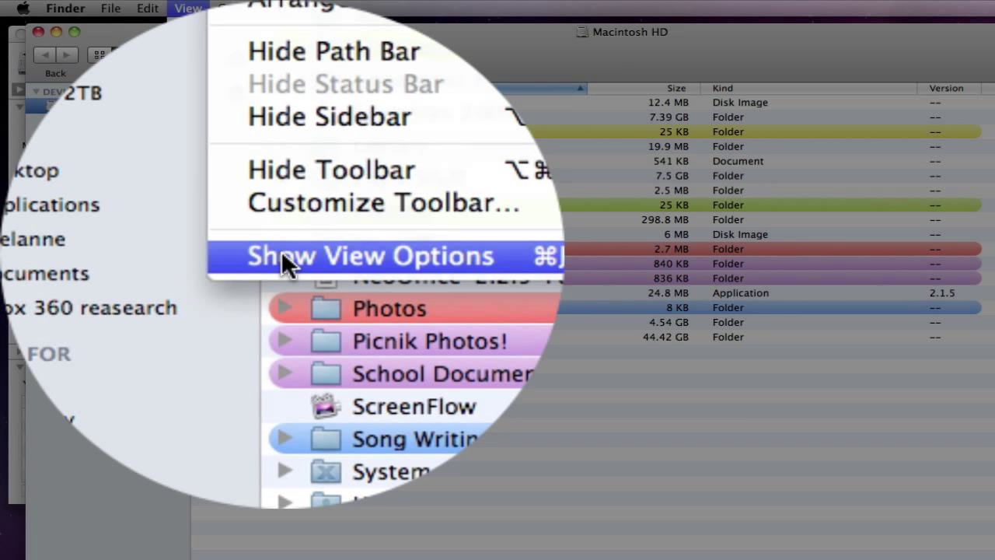
left_click(281, 255)
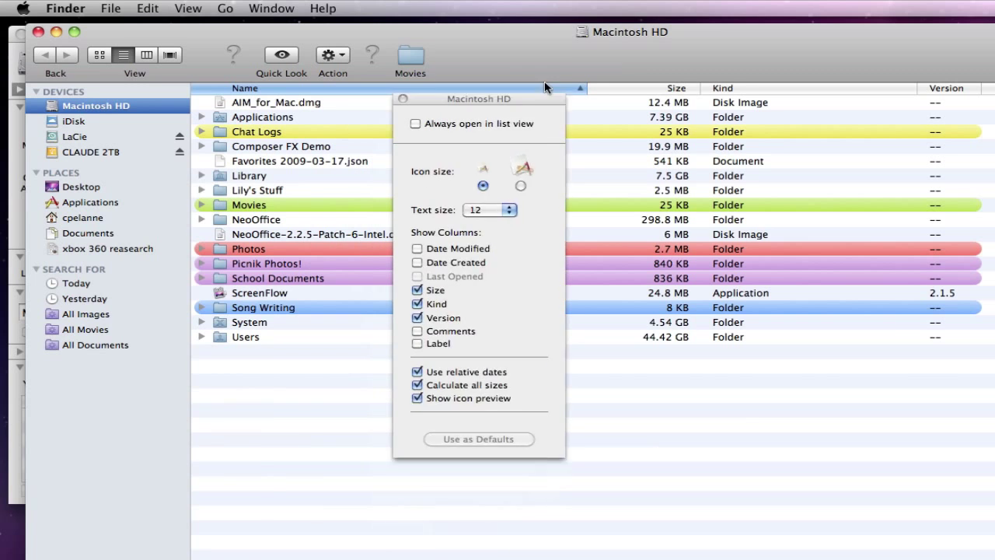
left_click_drag(542, 98, 544, 80)
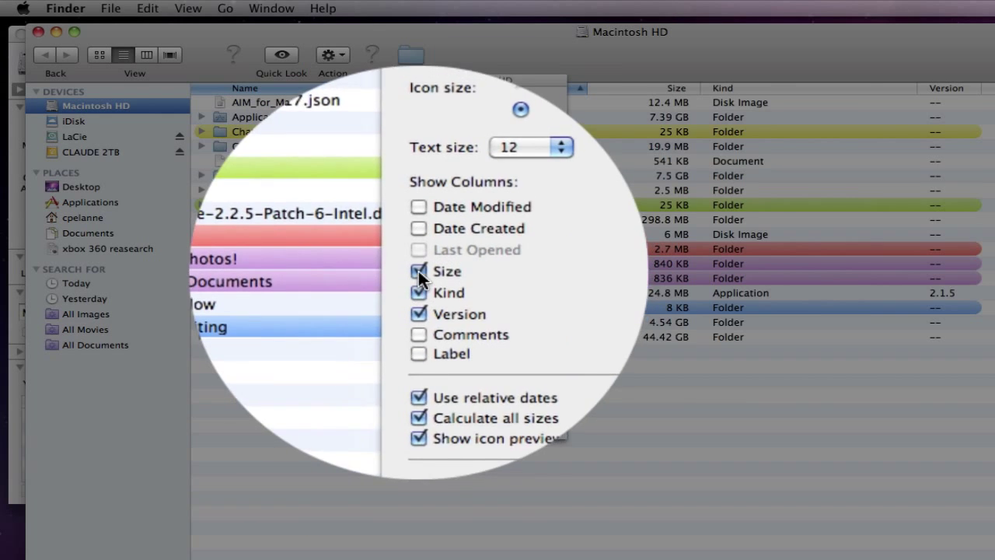
left_click(419, 271)
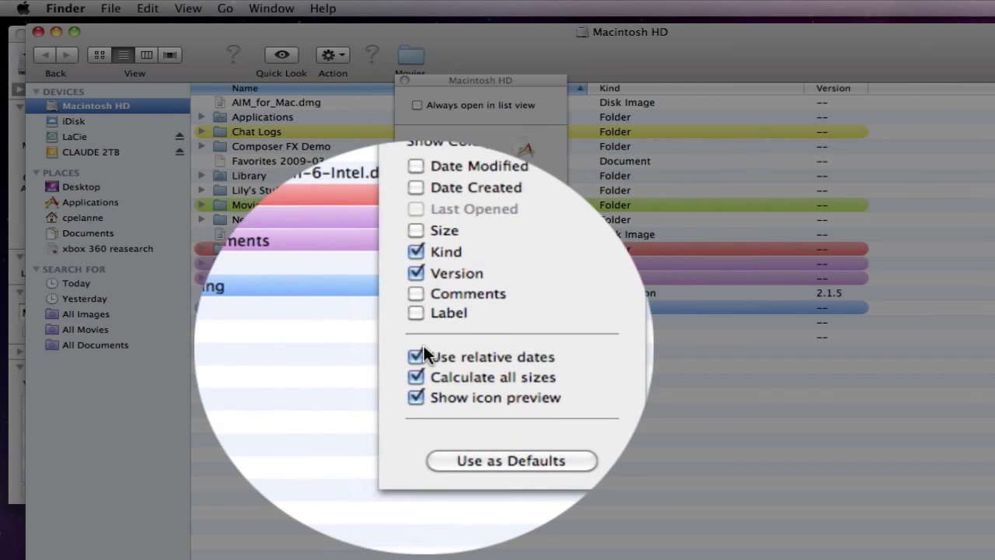
left_click(418, 365)
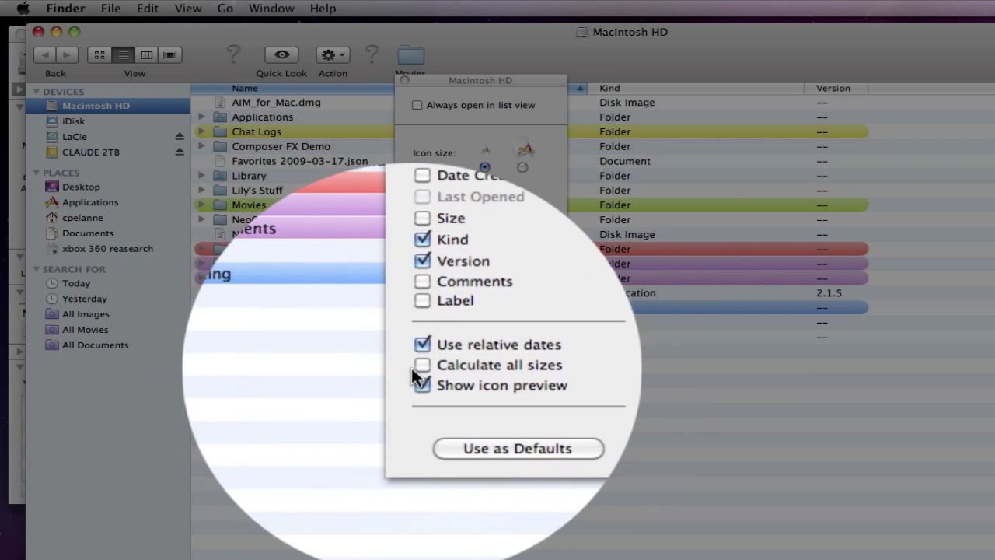
left_click(417, 365)
left_click(418, 271)
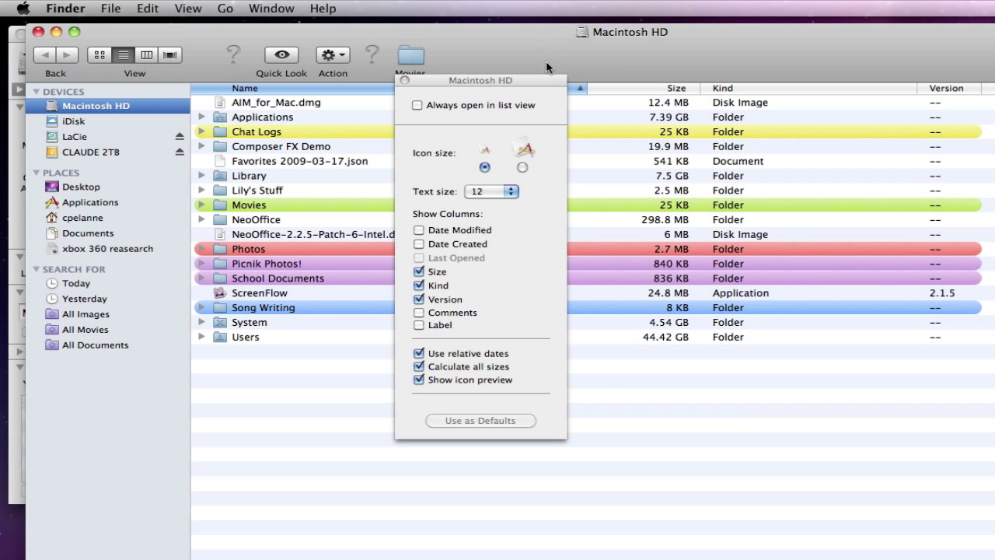
left_click_drag(536, 78, 166, 368)
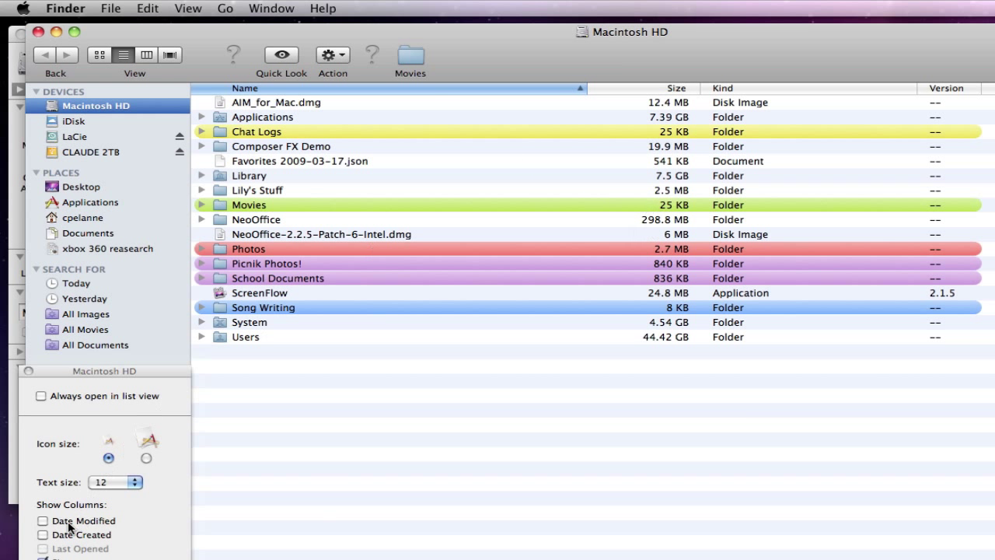
- Hide the View Options panel and then show it again
left_click(187, 9)
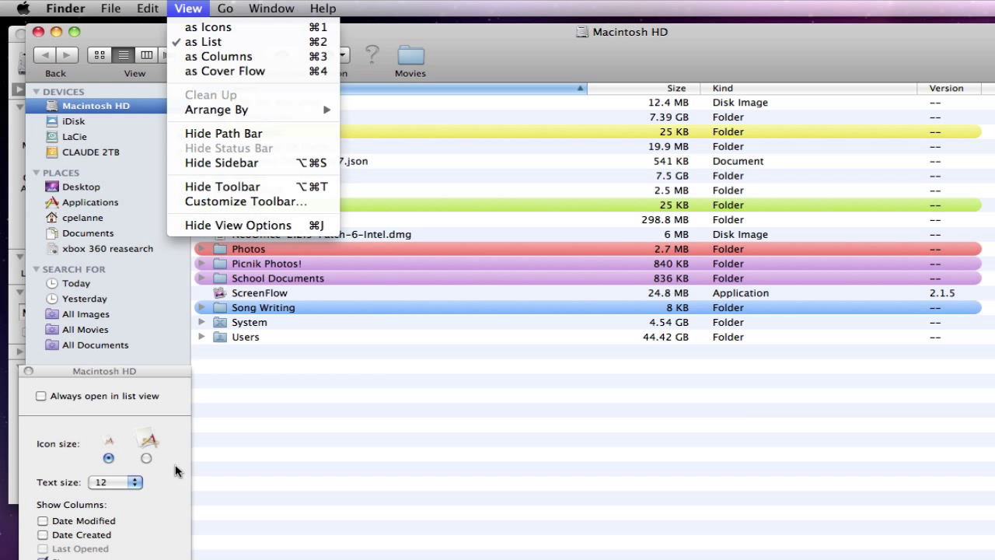
left_click(218, 228)
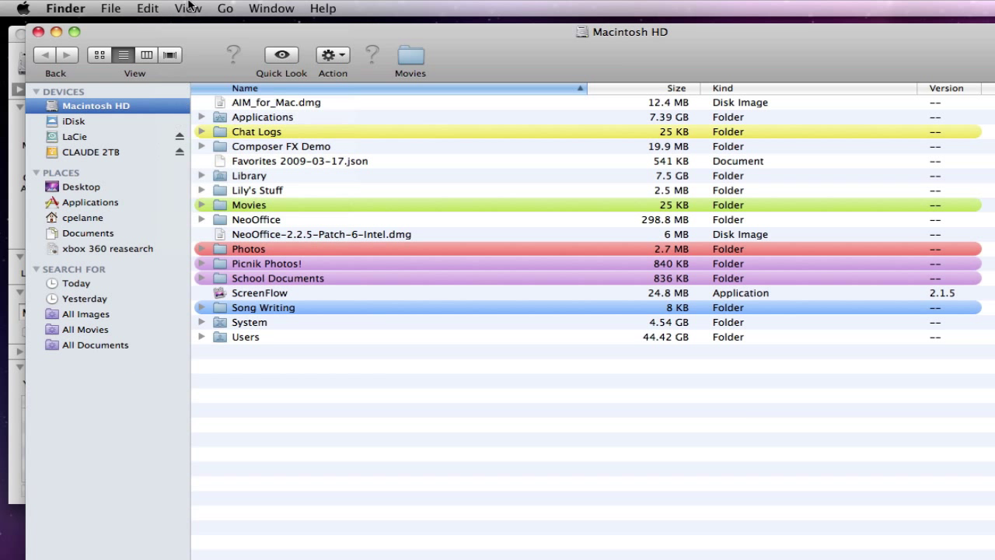
left_click(188, 8)
left_click(193, 227)
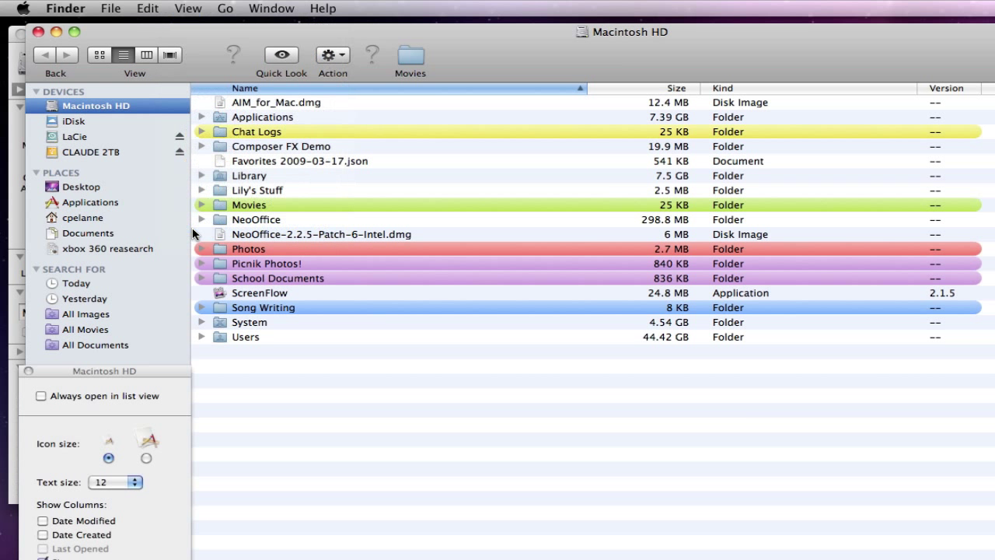
left_click_drag(162, 375, 164, 225)
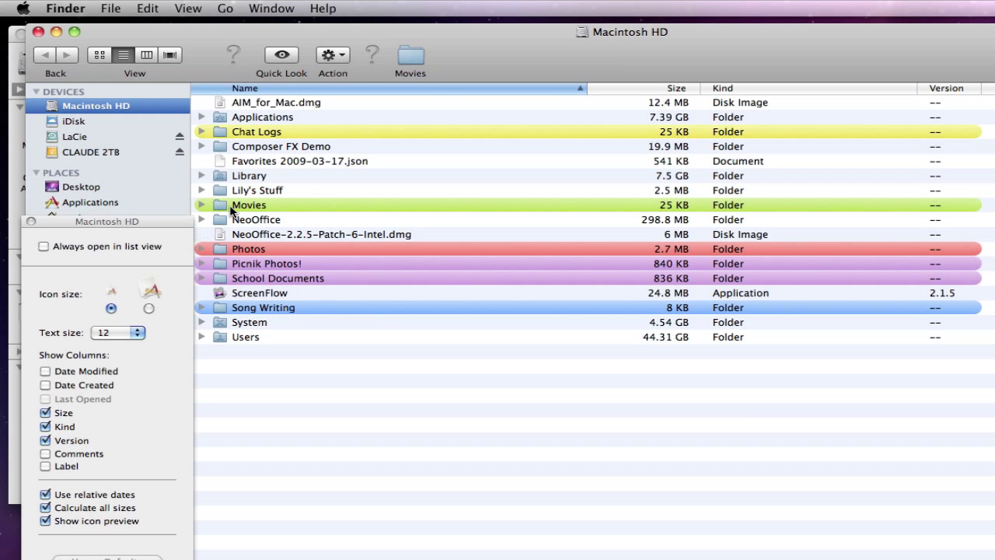
- Expand Applications and then Utilities in the list, and select Activity Monitor
left_click(202, 117)
scroll(263, 465, "down", 5)
scroll(256, 451, "down", 15)
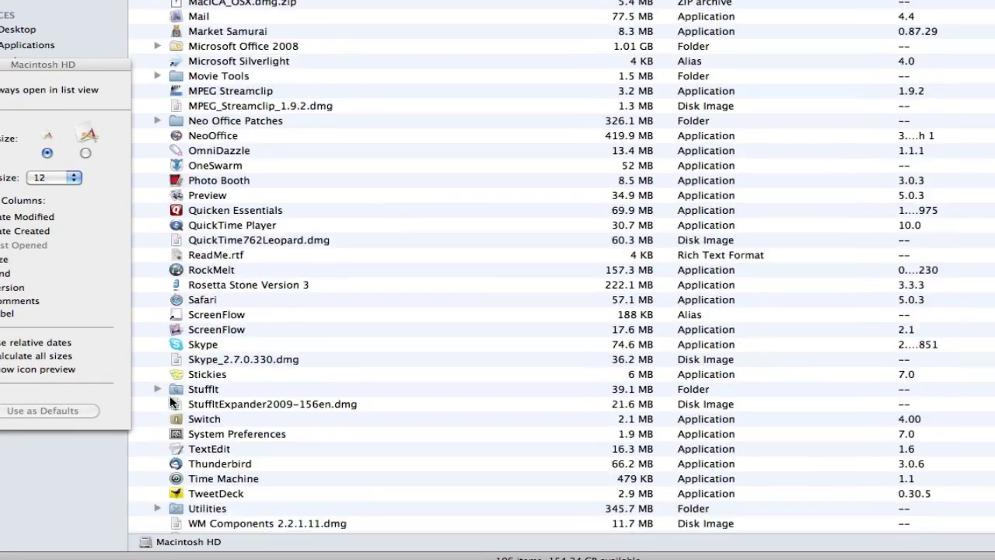
scroll(170, 401, "down", 3)
left_click(157, 403)
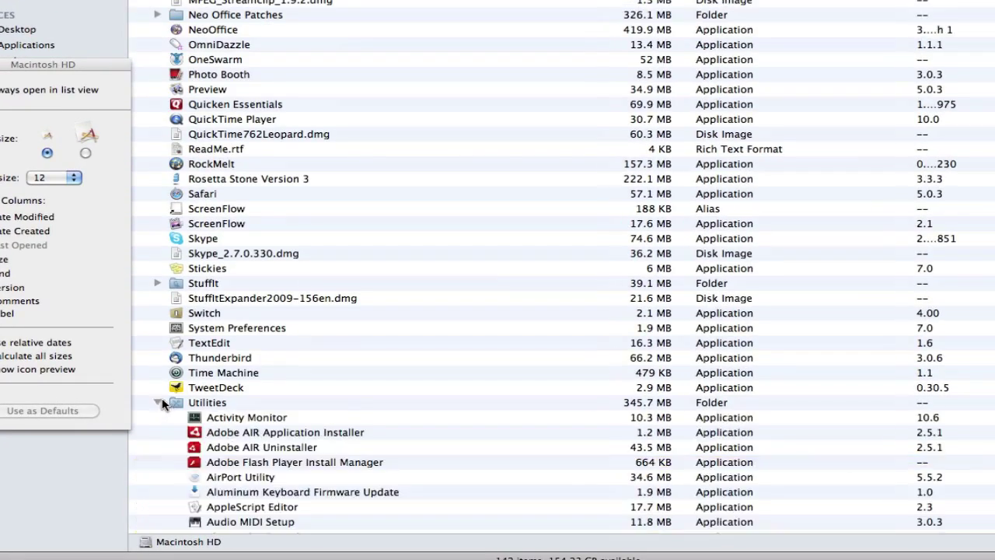
left_click(215, 417)
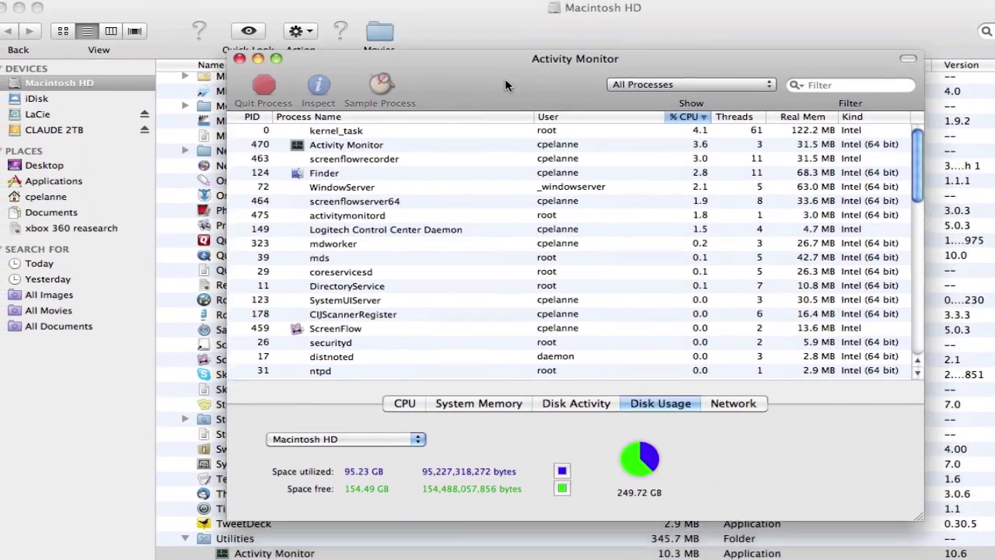
- Move Activity Monitor up to see Macintosh HD disk usage: 95.24 GB used, 154.47 GB free
left_click_drag(505, 77, 501, 43)
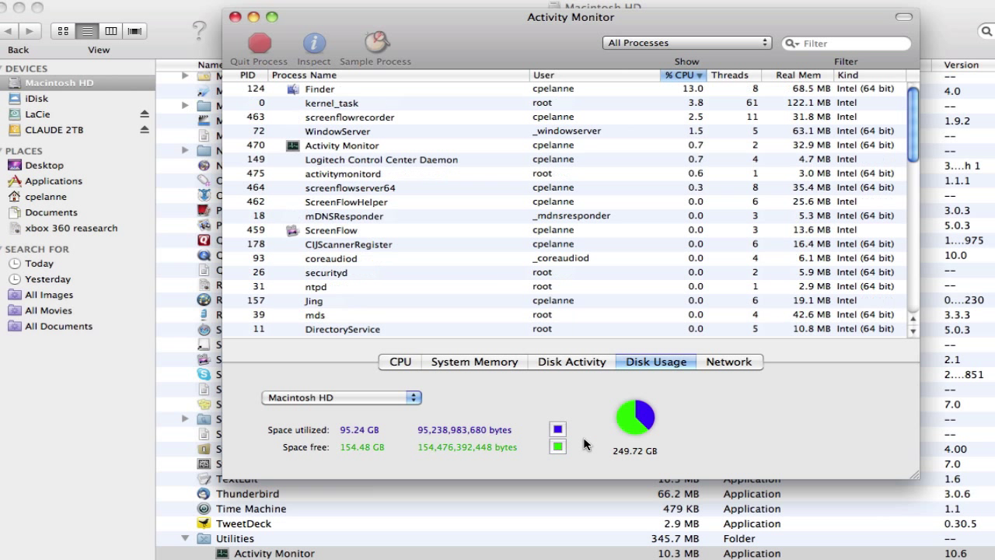
mouse_move(634, 429)
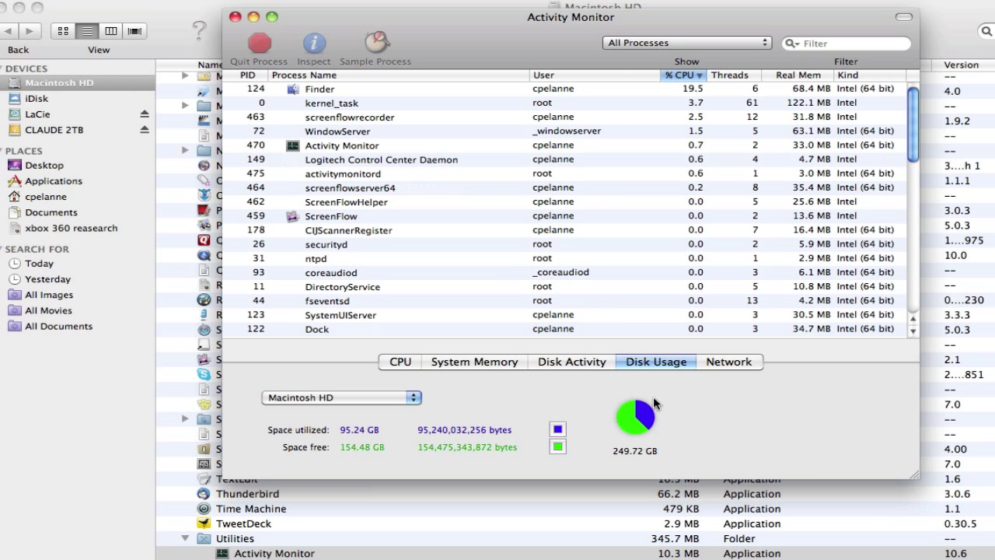
- Show System Memory in Activity Monitor: 234.2 MB free, 789.1 MB used of 1.00 GB
left_click(466, 361)
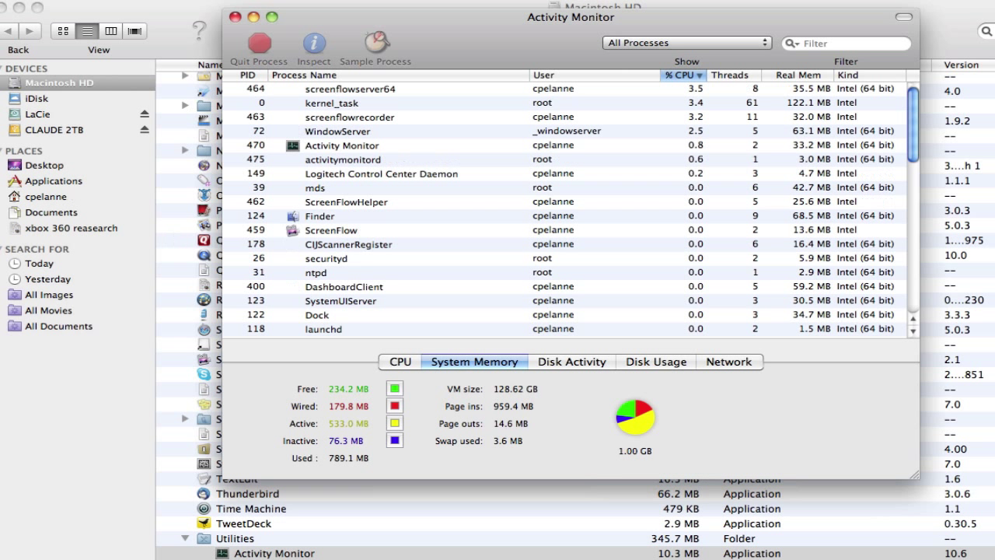
- Check About This Mac (Mac OS X 10.6.6, 1 GB memory), then launch System Profiler via More Info
left_click(0, 0)
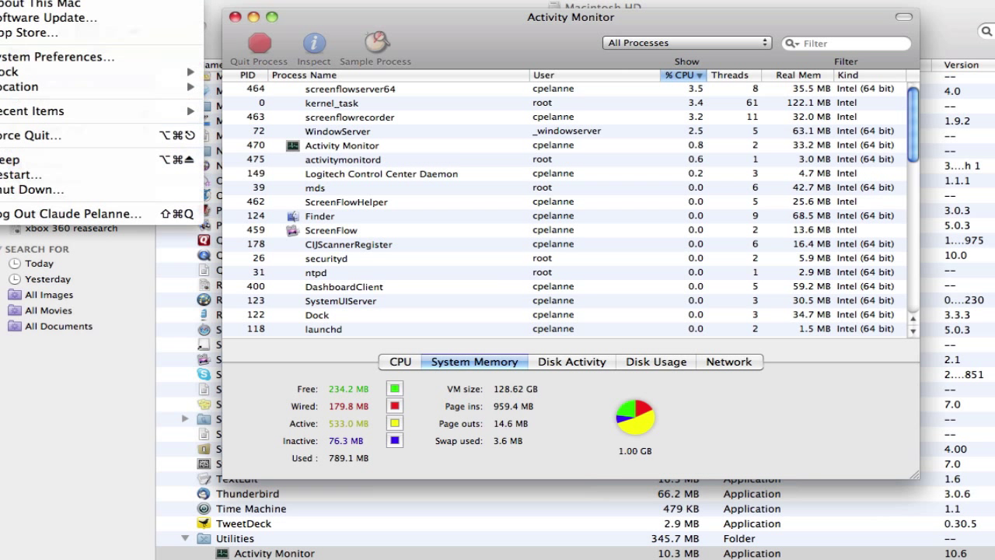
left_click(74, 6)
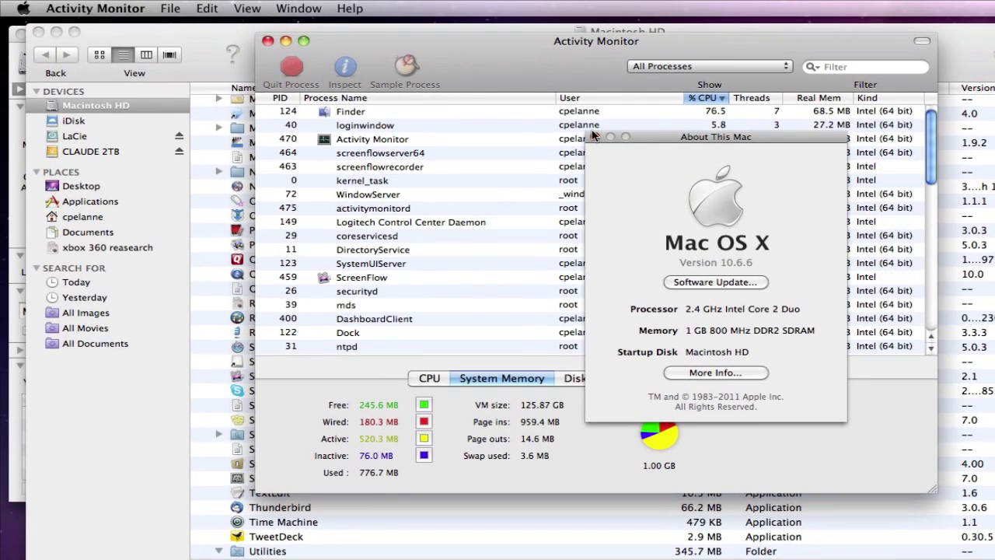
left_click_drag(665, 140, 645, 120)
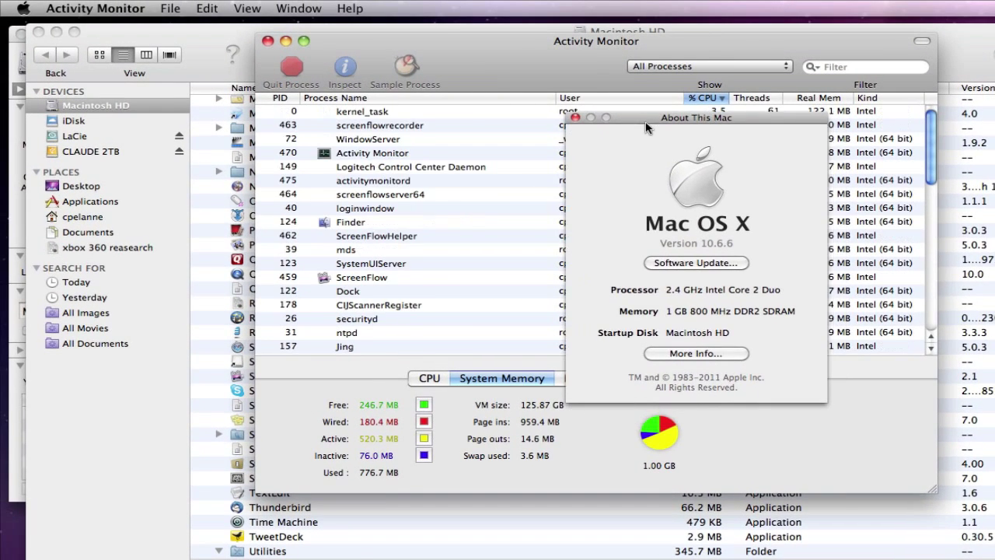
left_click(683, 356)
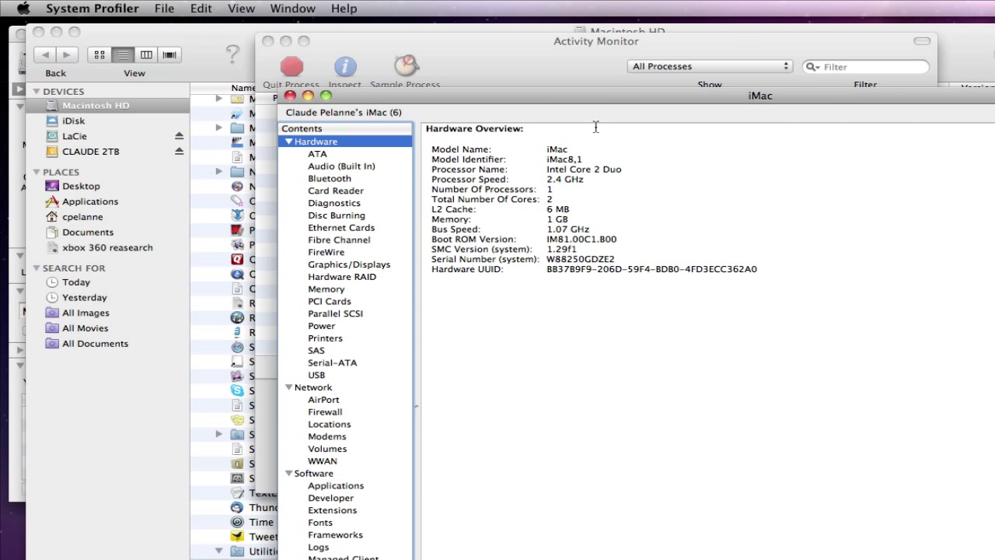
- Move System Profiler up and left to view the iMac's Hardware Overview (2.4 GHz Core 2 Duo, 1 GB)
left_click_drag(627, 95, 559, 32)
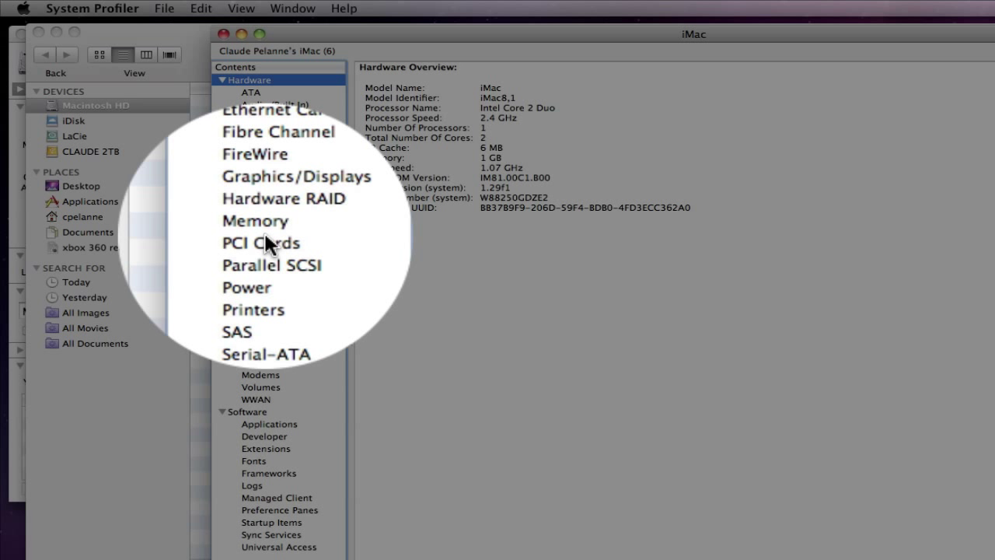
- Show the Memory slots: one 1 GB DDR2 SDRAM module in BANK 0, BANK 1 empty
left_click(257, 227)
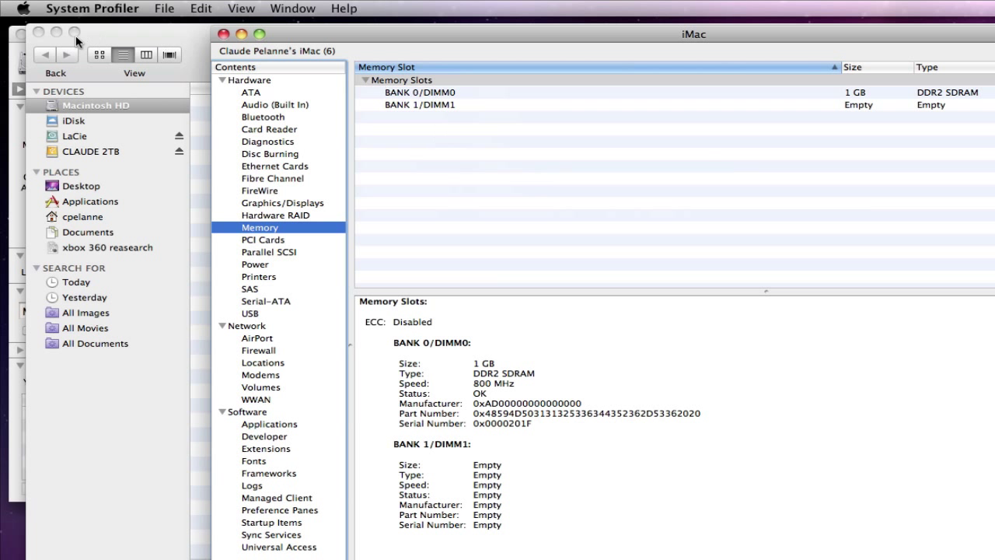
left_click(23, 10)
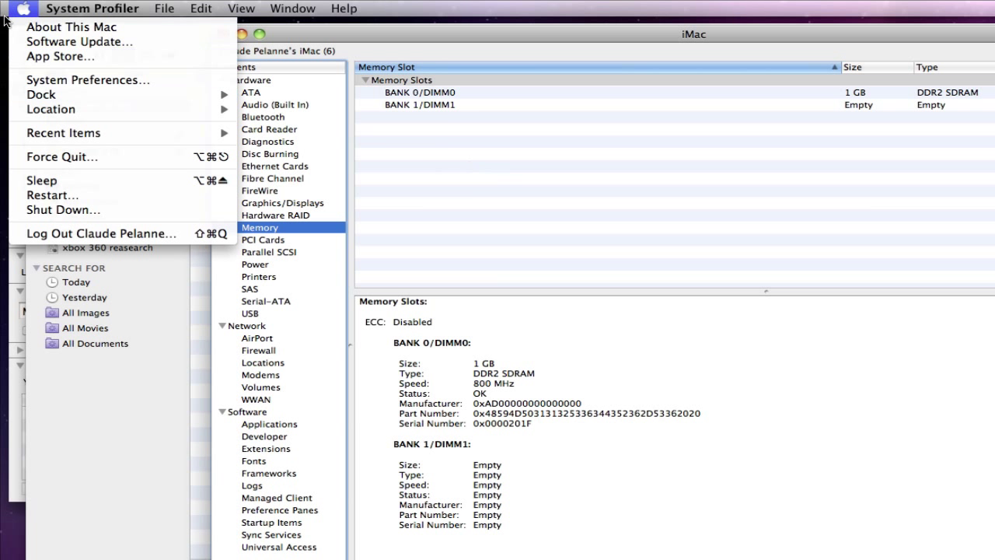
- Recheck the Hardware Overview and Memory slots, then close the System Profiler window
left_click(449, 193)
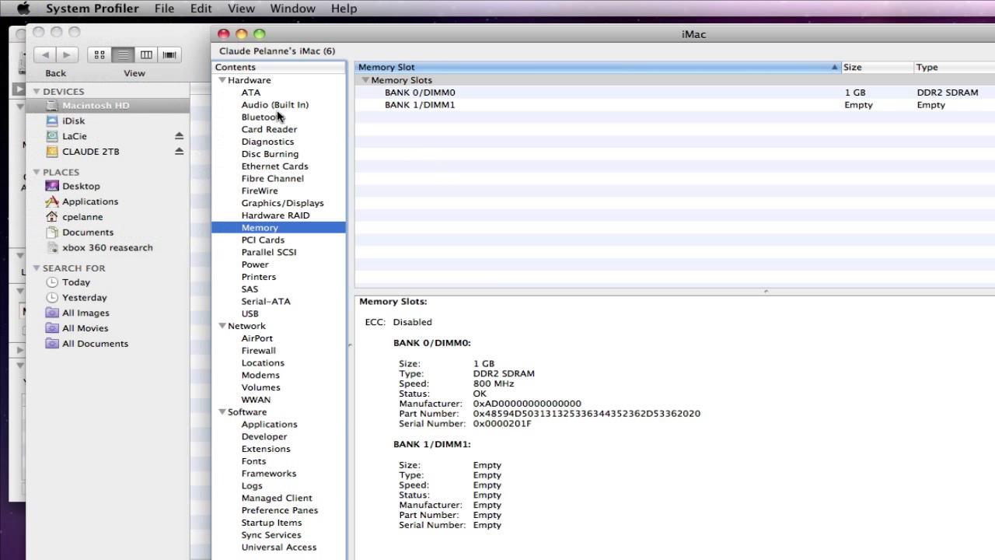
left_click(250, 80)
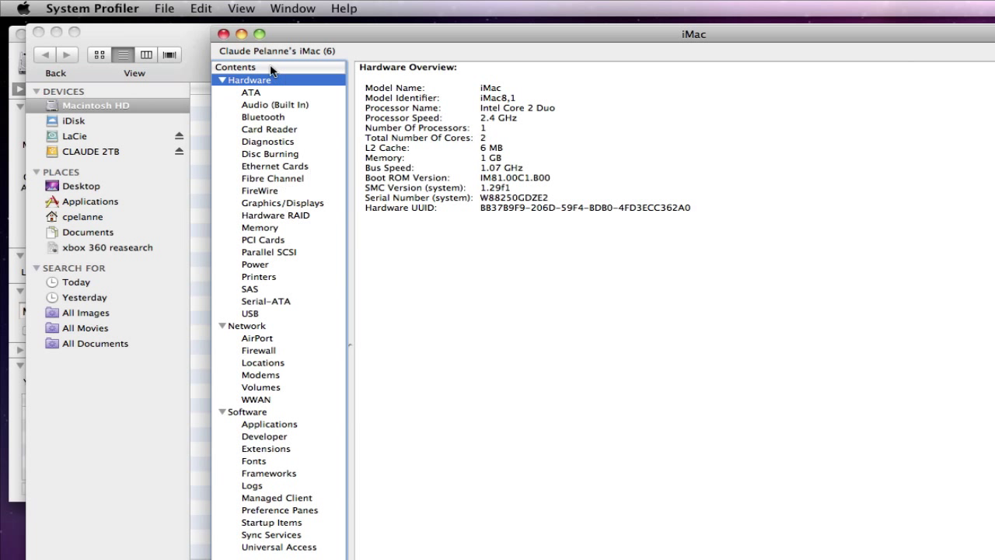
left_click(265, 230)
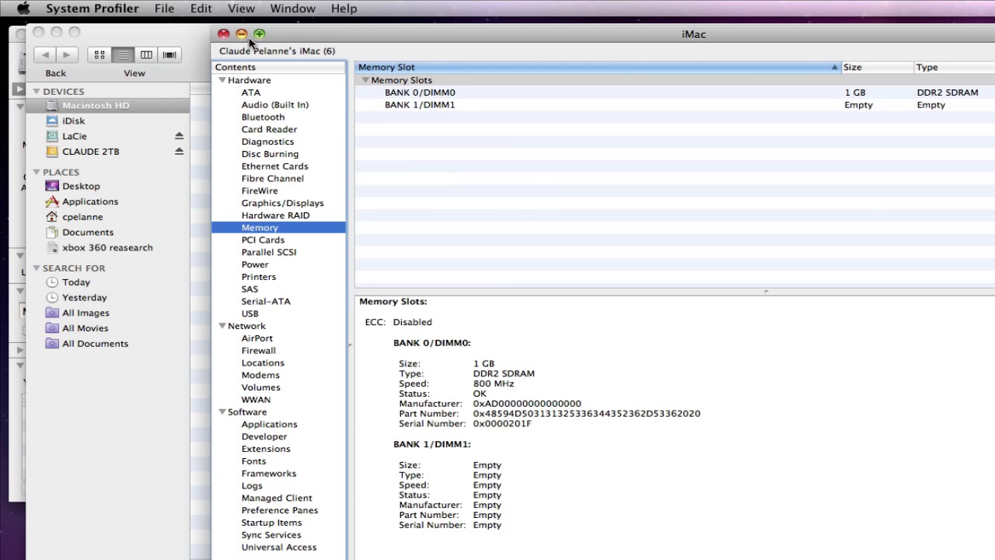
left_click(223, 34)
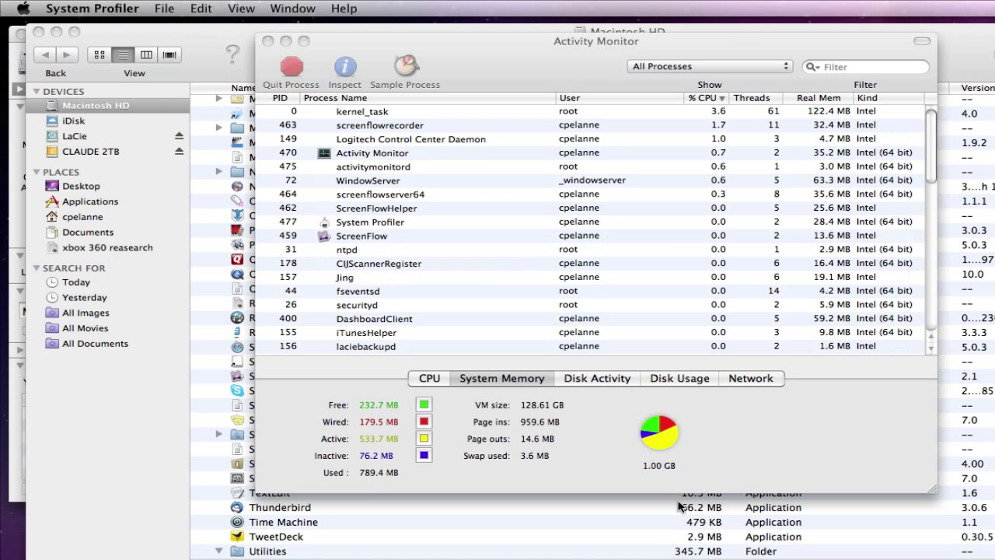
left_click(673, 381)
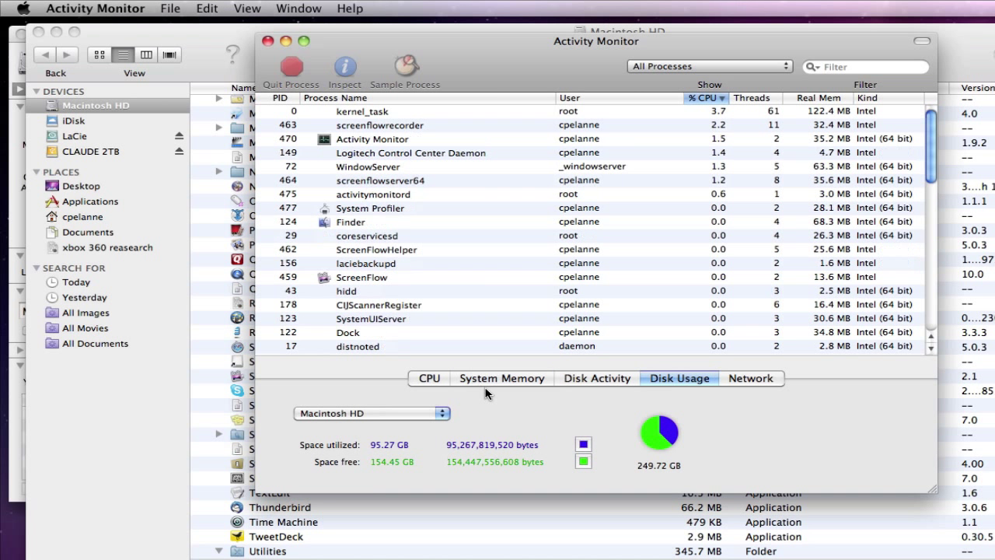
left_click(498, 378)
left_click(583, 380)
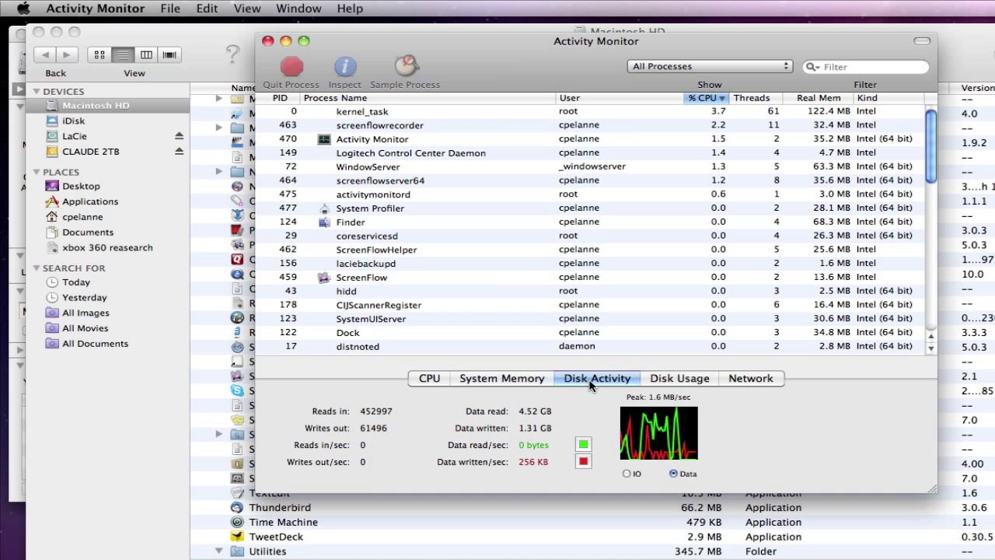
left_click(750, 382)
left_click(432, 379)
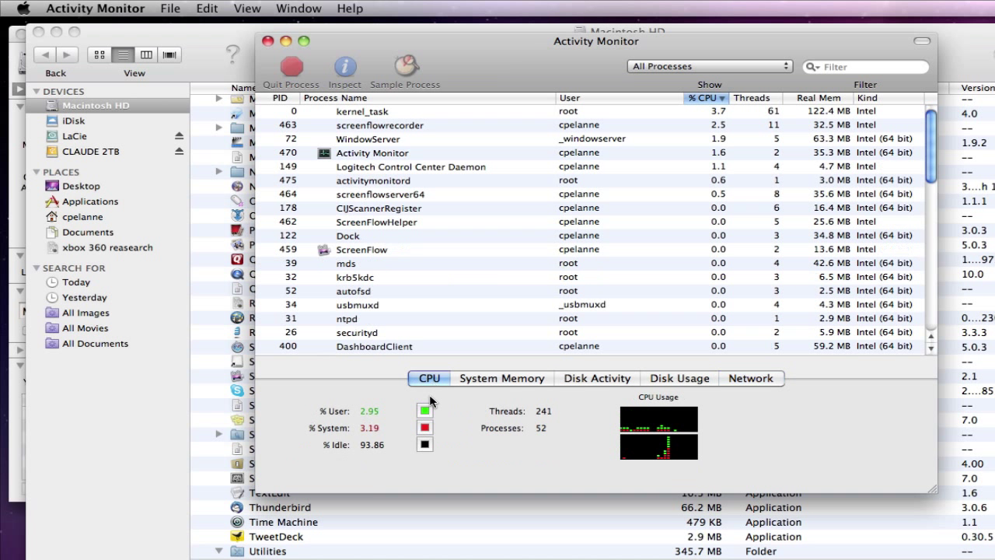
left_click(651, 380)
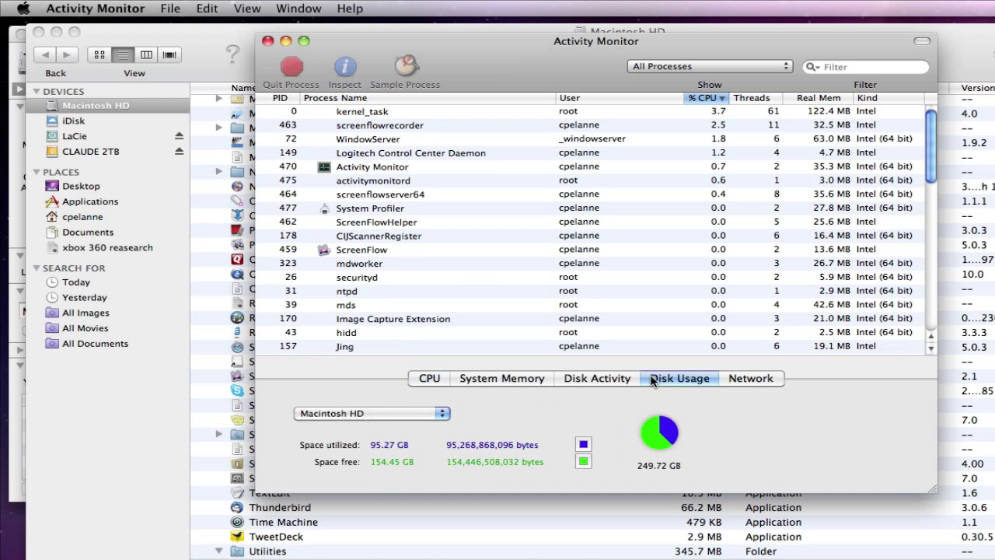
left_click(509, 383)
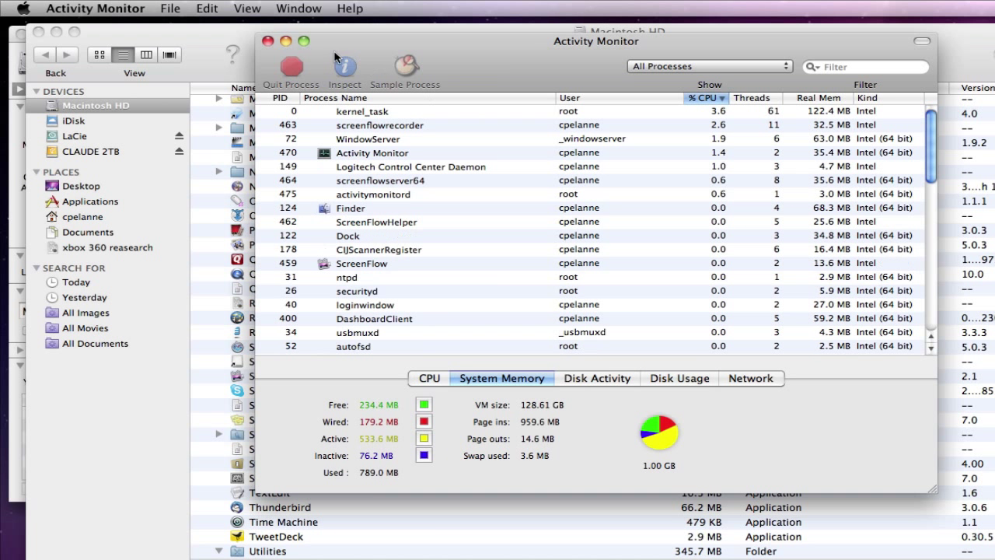
- Close Activity Monitor and collapse Applications at the top of the Macintosh HD list
left_click(266, 42)
scroll(202, 404, "up", 10)
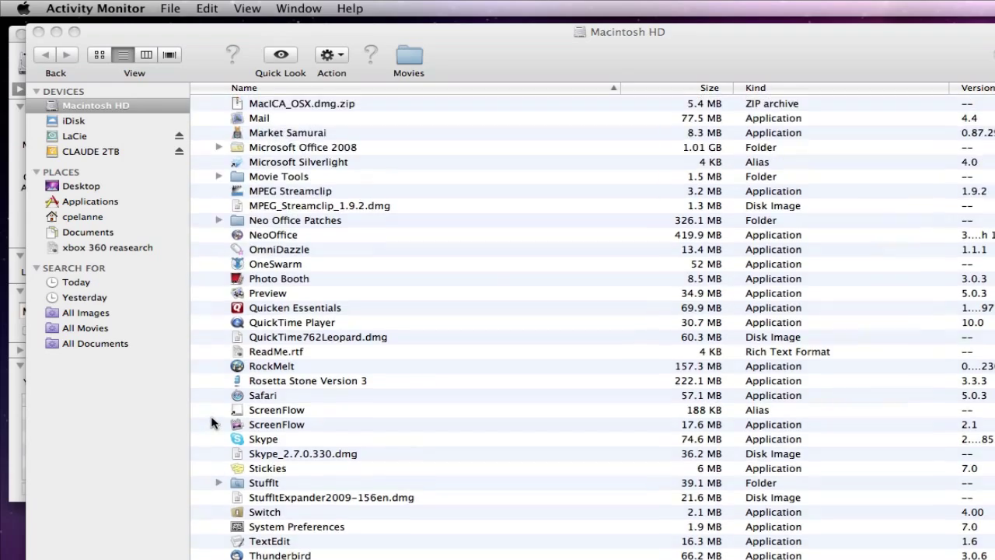
scroll(217, 418, "up", 8)
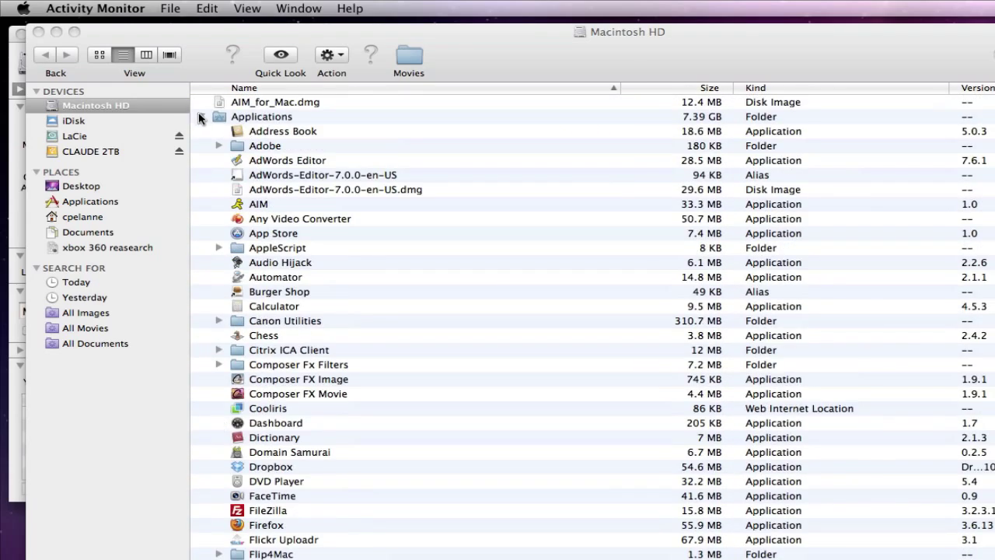
left_click(200, 117)
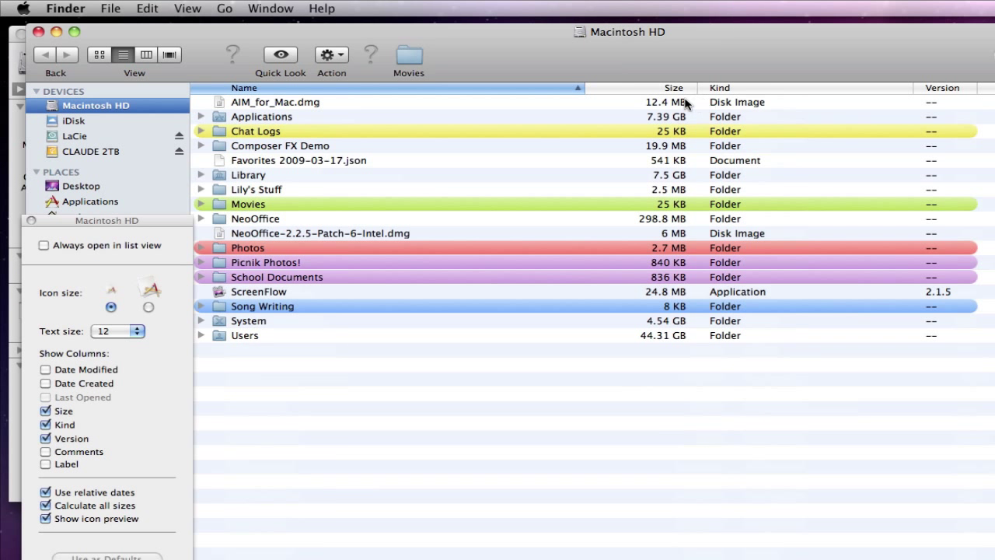
- Hide the View Options panel, then show it again
left_click(189, 11)
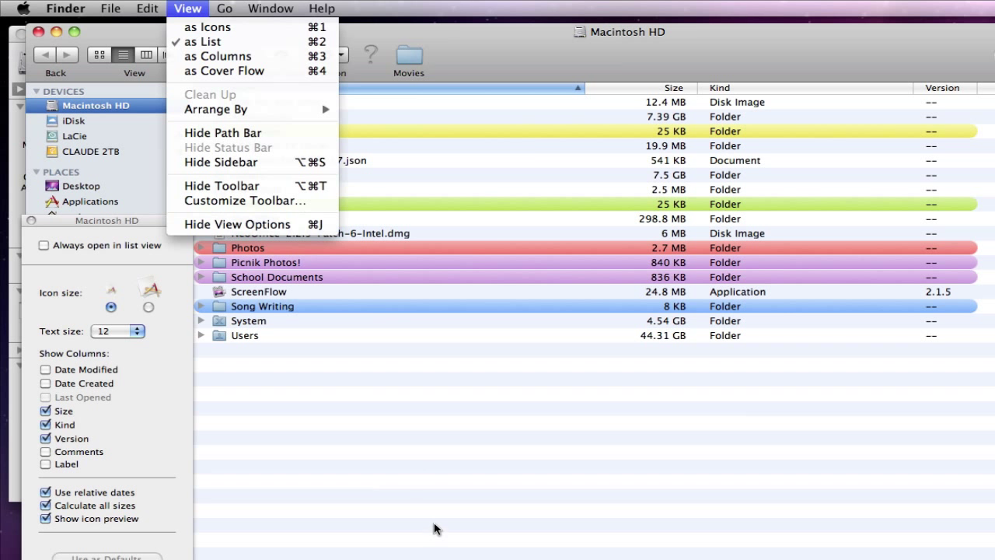
left_click(426, 454)
left_click(188, 11)
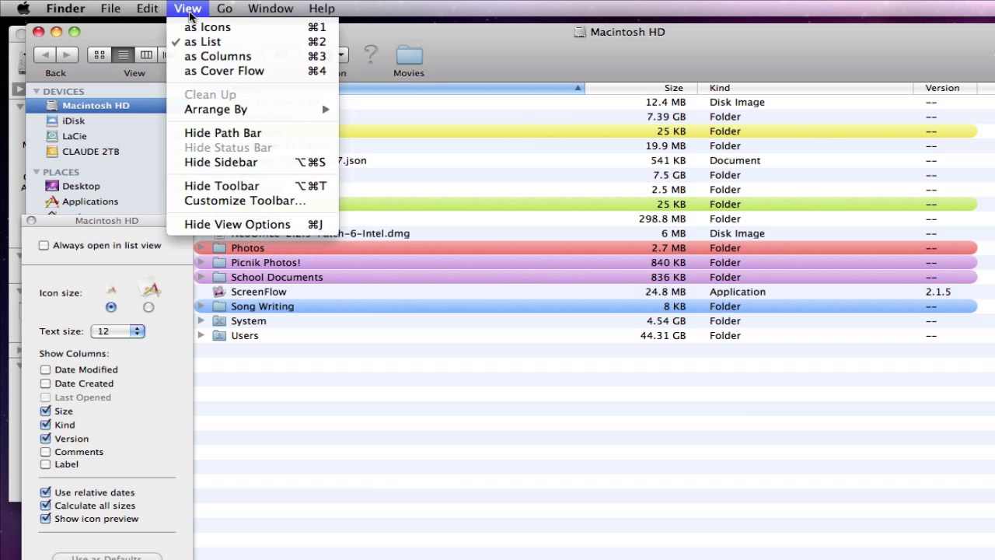
left_click(237, 224)
left_click(178, 10)
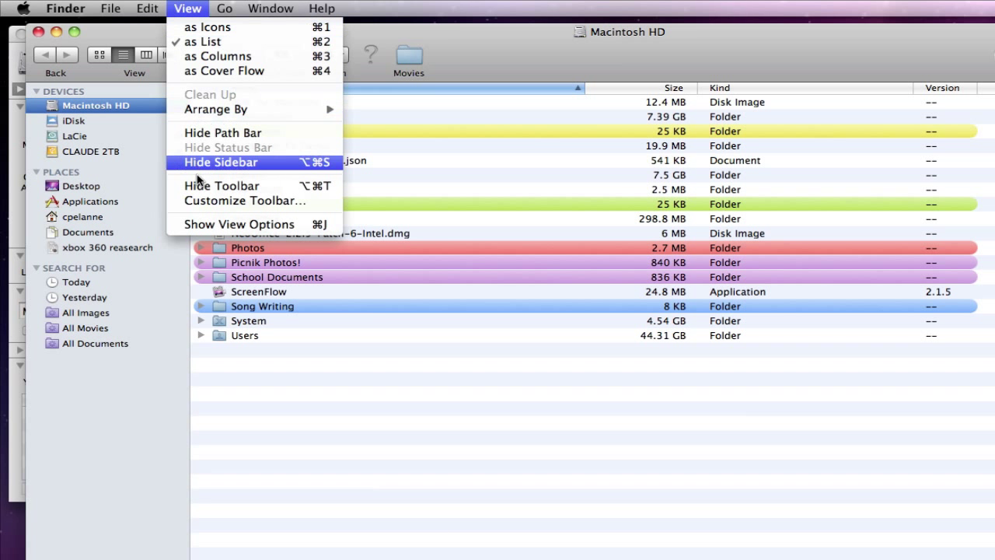
left_click(201, 224)
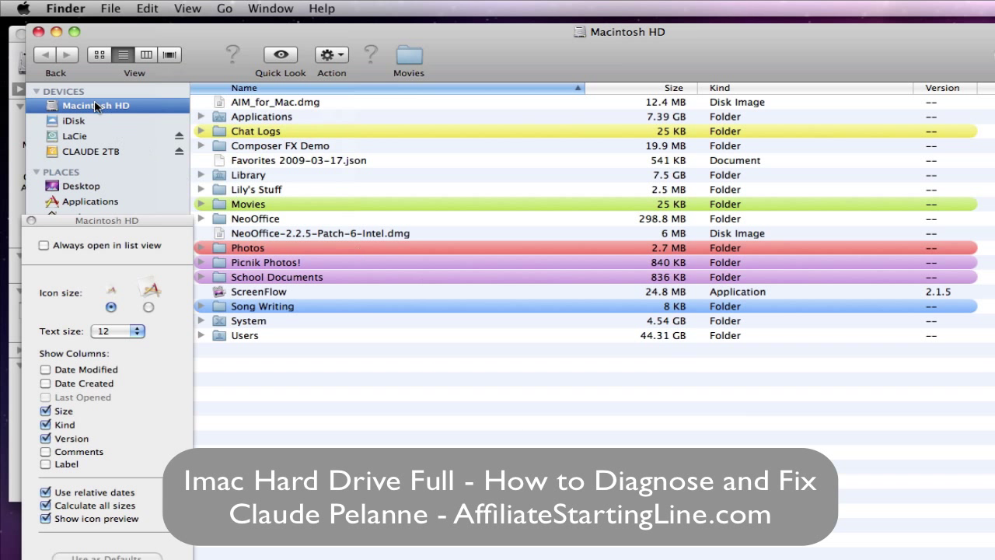
- Clear the Finder and view-options windows to reveal Macintosh HD Info: 154.17 GB available, 95.55 GB used
left_click(39, 32)
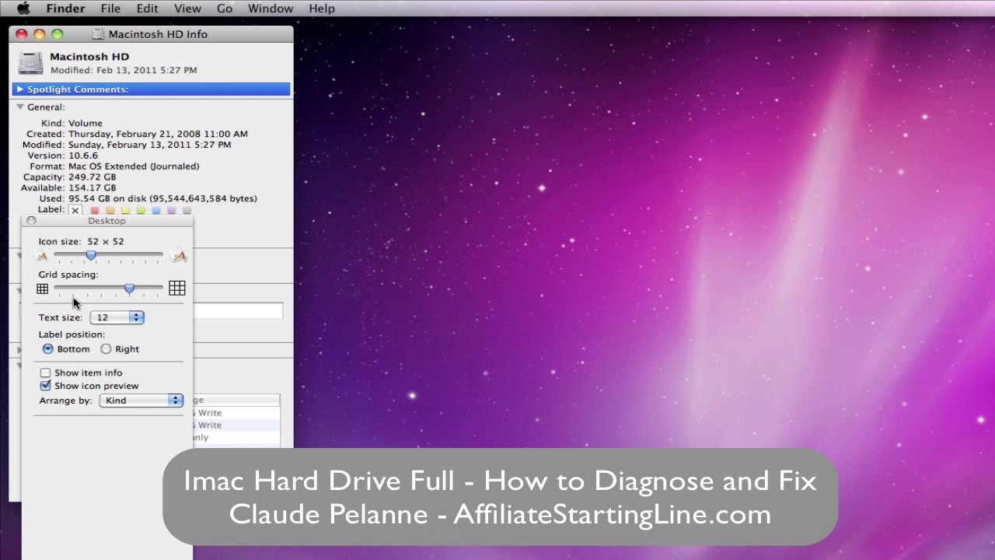
left_click(31, 221)
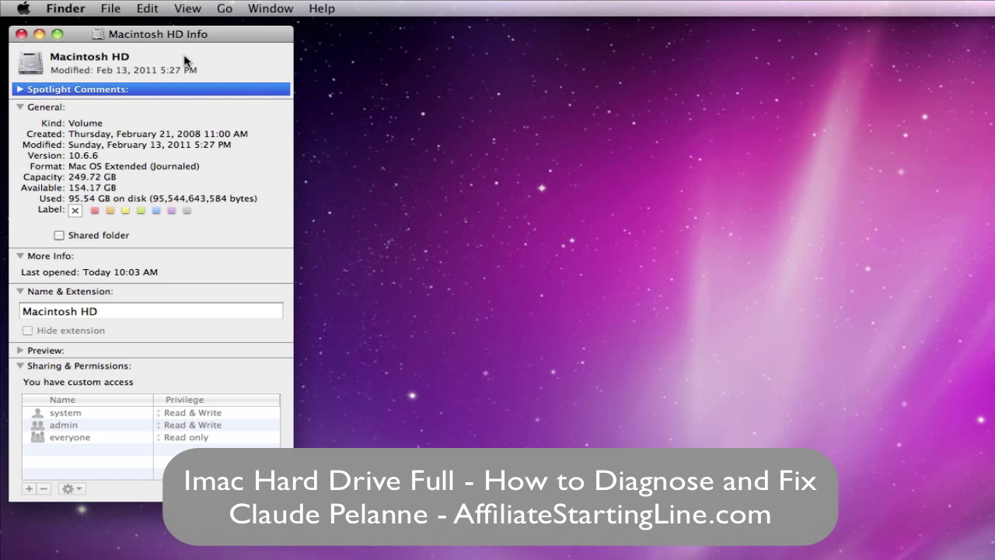
left_click_drag(221, 34, 264, 43)
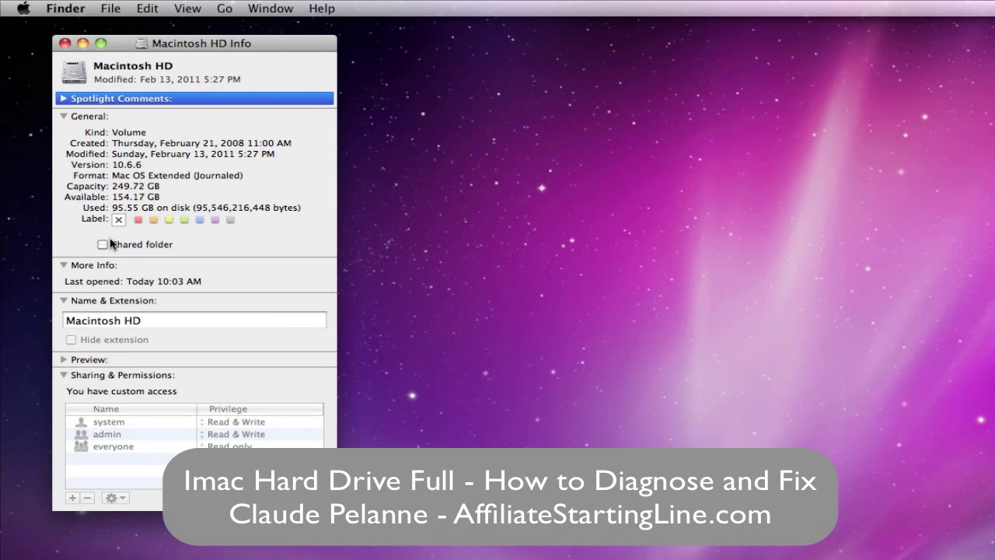